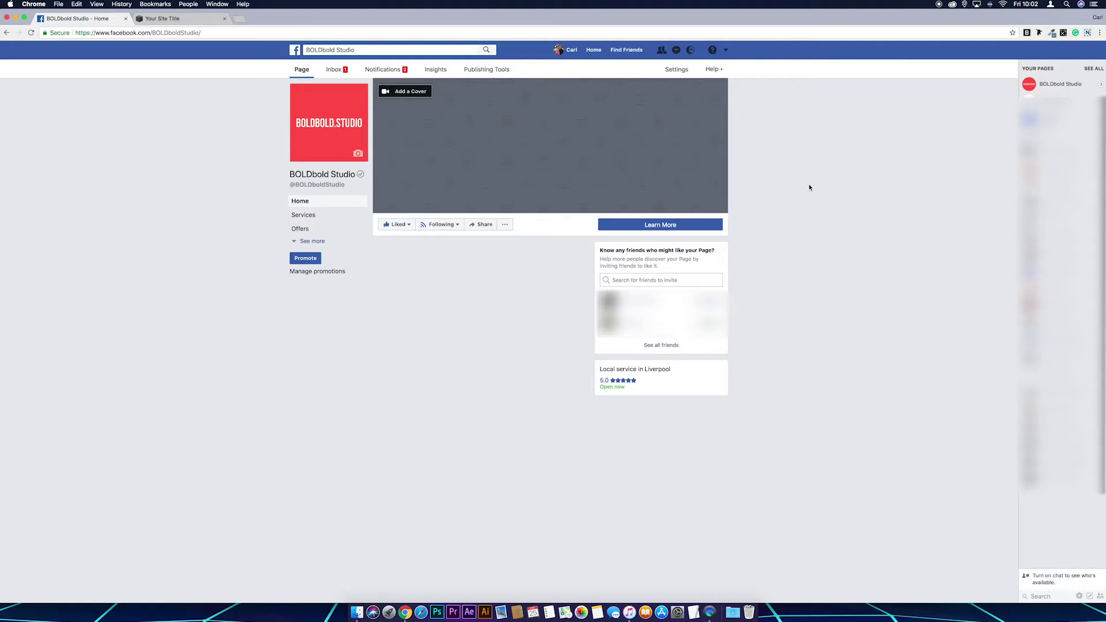
# - Open the Page's Messenger platform settings to reach the customer chat plugin options
pyautogui.click(679, 69)
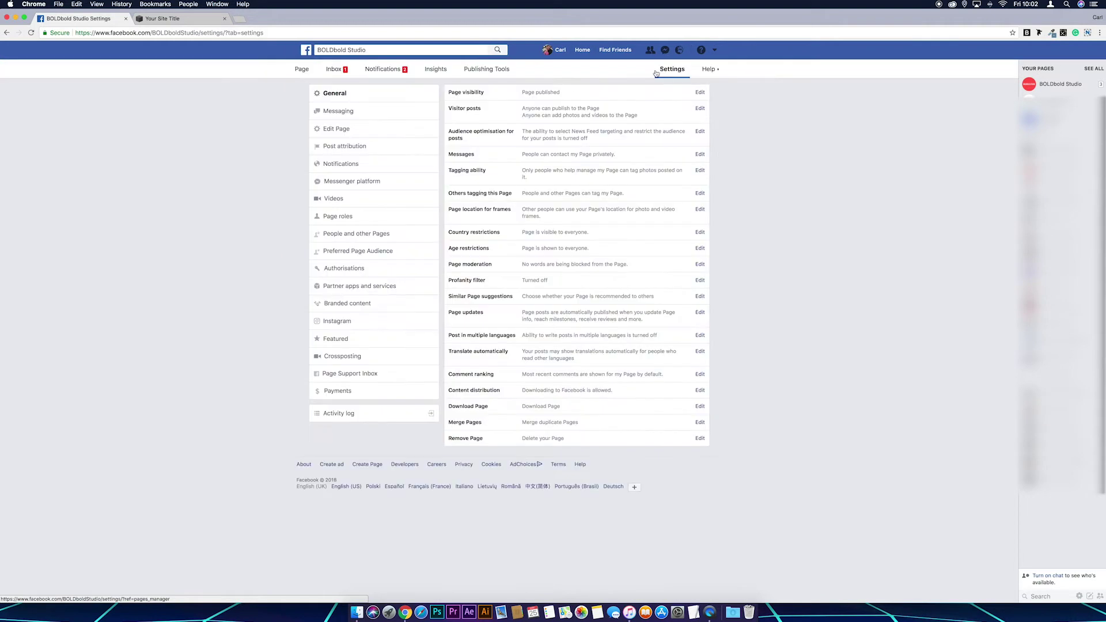
pyautogui.click(362, 183)
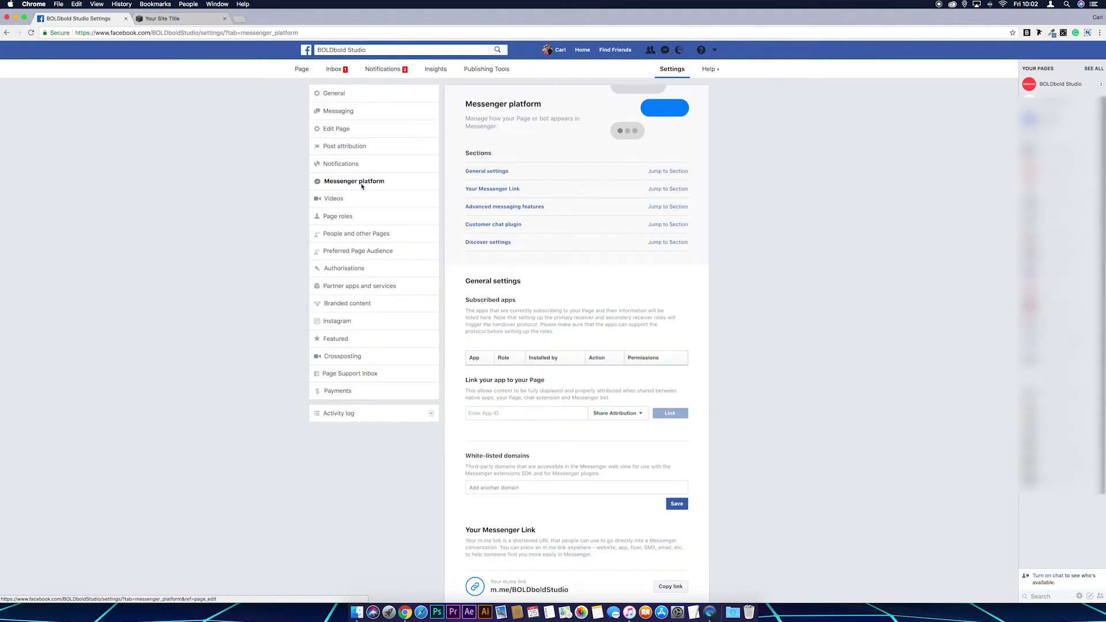
pyautogui.scroll(-5, 597, 250)
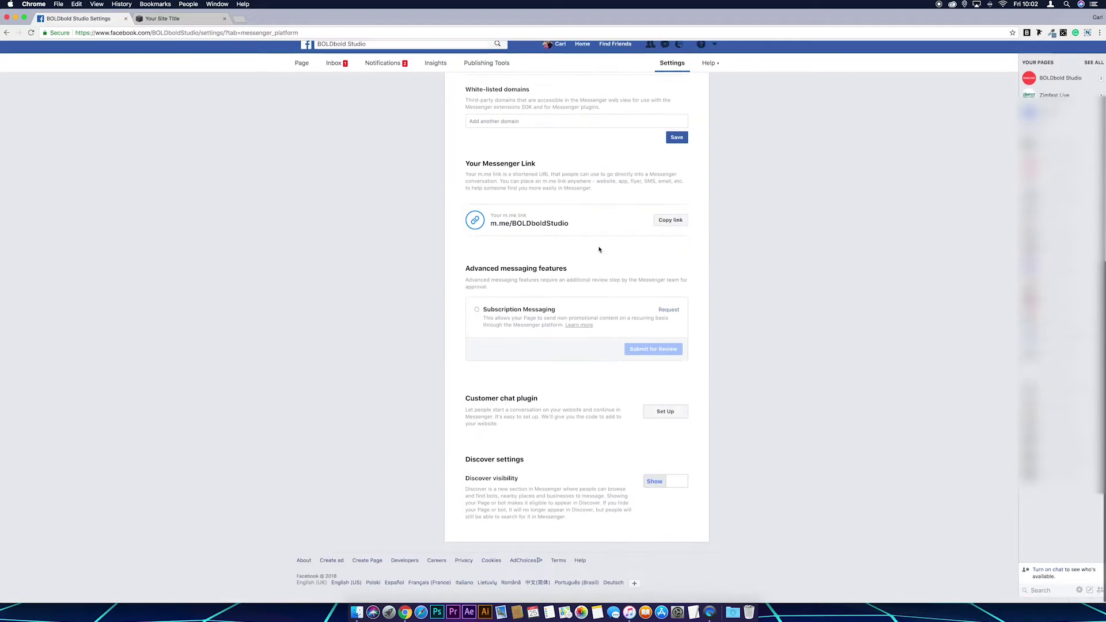
# - Start the customer chat plugin setup with English (UK) as the default language
pyautogui.click(664, 418)
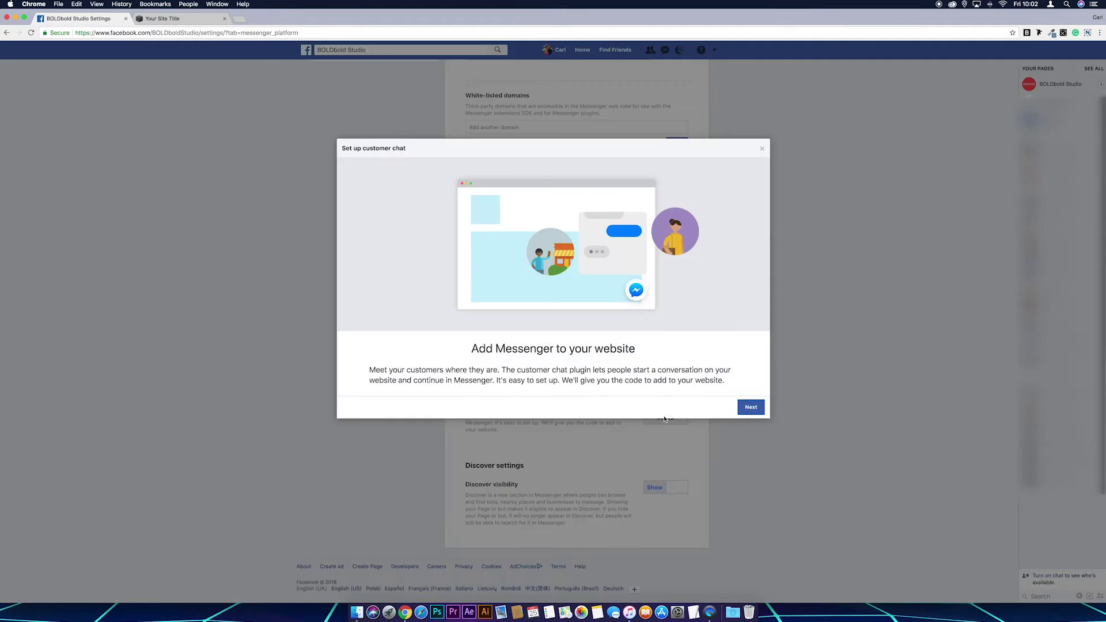
pyautogui.click(753, 409)
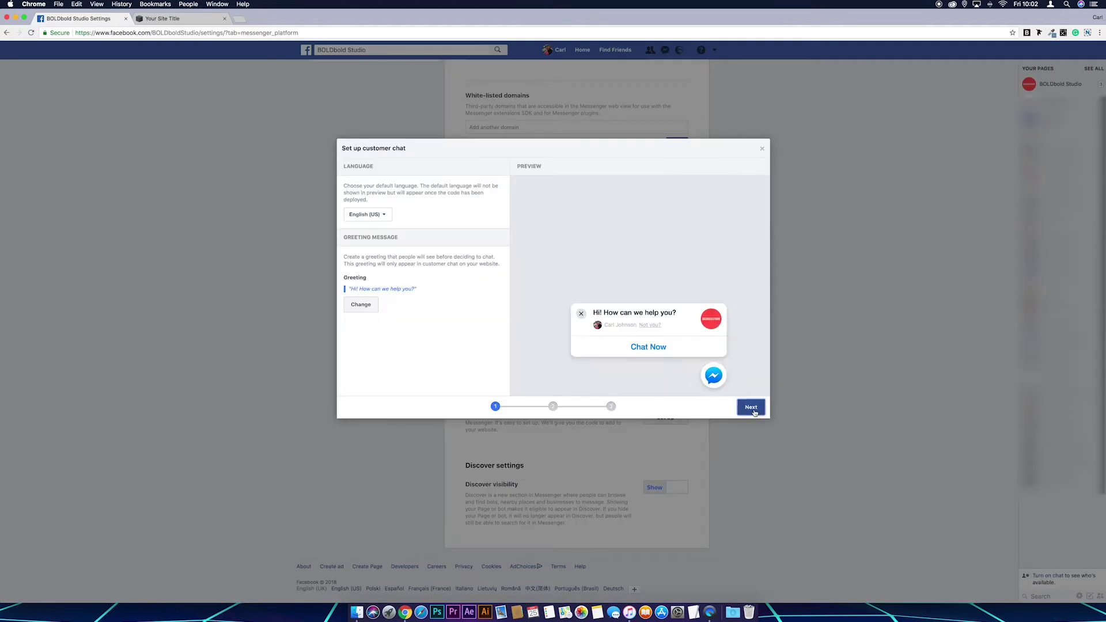
pyautogui.click(374, 214)
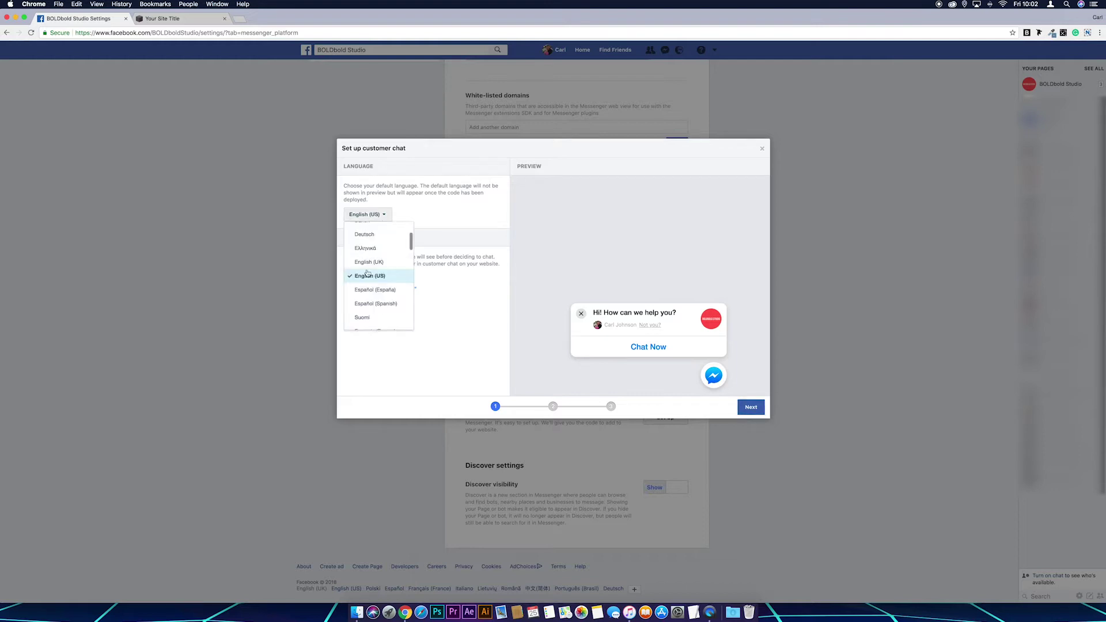
pyautogui.click(370, 271)
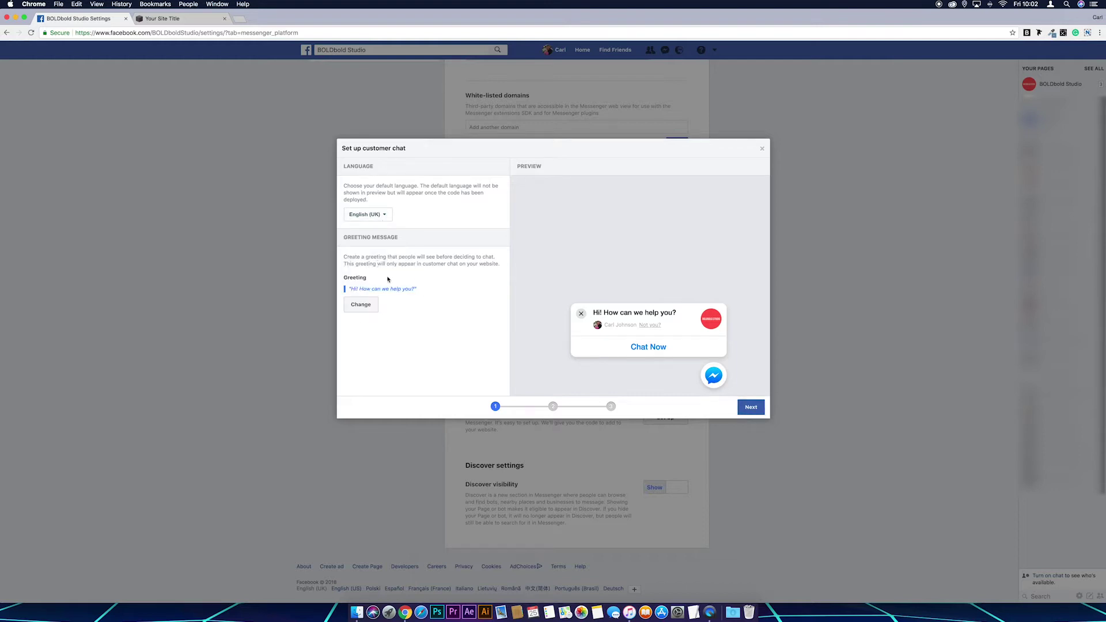
pyautogui.click(751, 408)
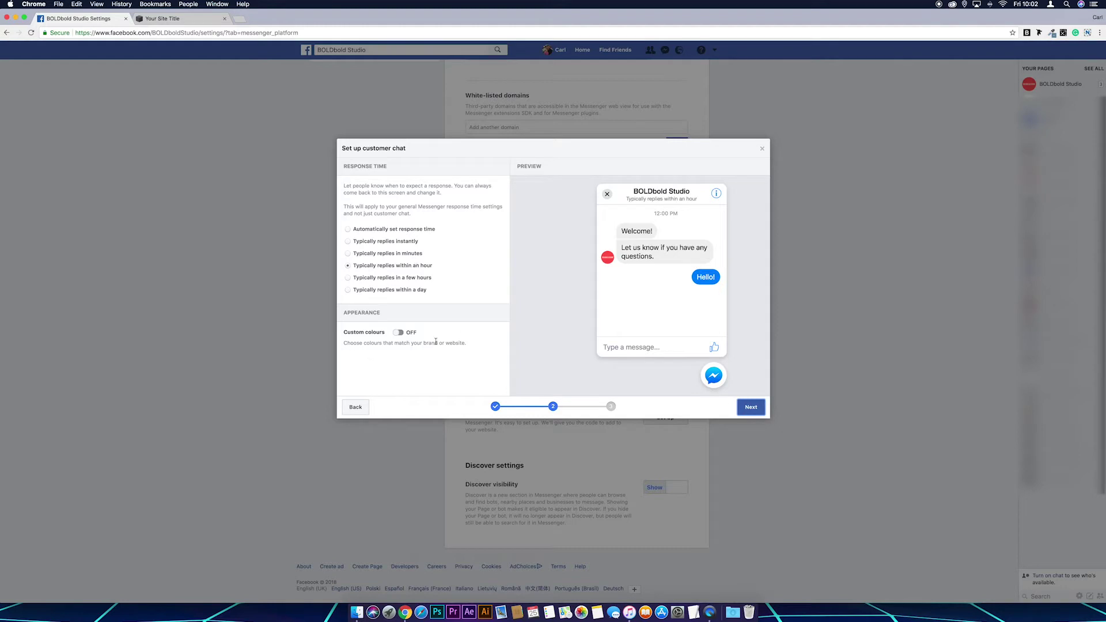
# - Copy the Squarespace site's web address from its browser tab
pyautogui.click(750, 409)
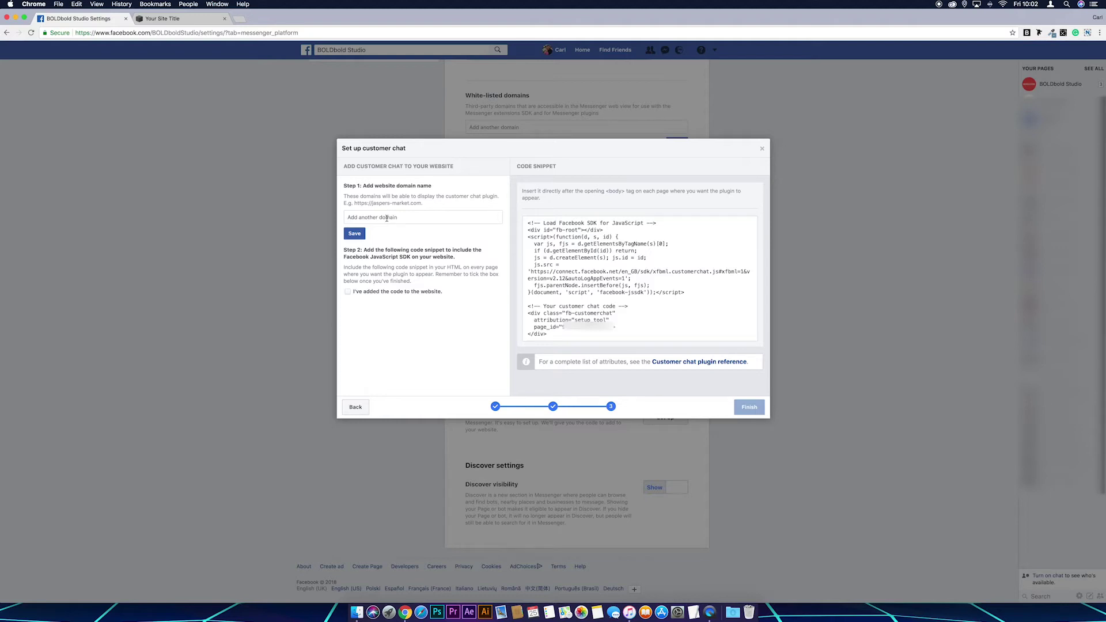
pyautogui.click(194, 20)
pyautogui.click(226, 33)
pyautogui.moveTo(225, 33); pyautogui.dragTo(70, 33)
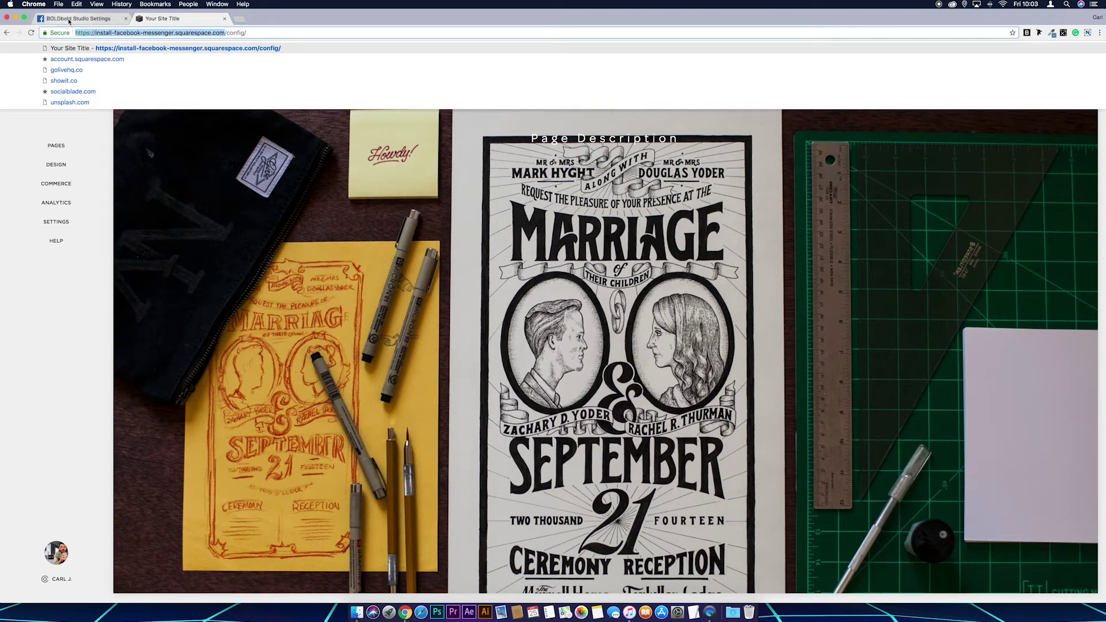
pyautogui.click(69, 19)
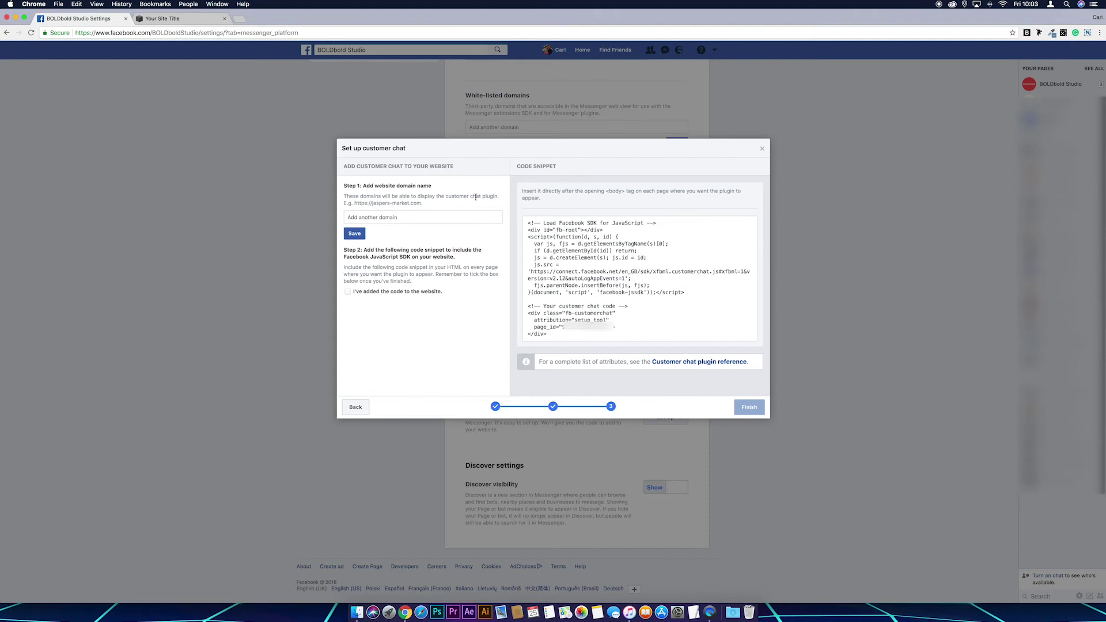
# - Save the site domain, minus /config/, as an allowed domain and copy the code snippet
pyautogui.click(394, 219)
pyautogui.write('https://install-facebook-messenger.squarespace.com/config/')
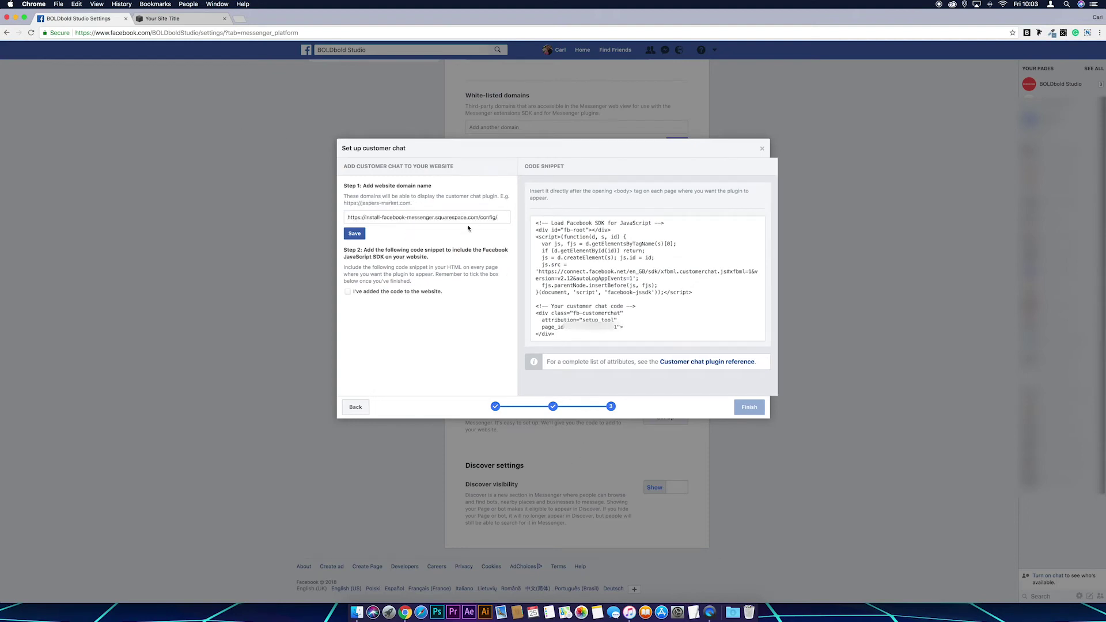
pyautogui.moveTo(480, 217); pyautogui.dragTo(505, 217)
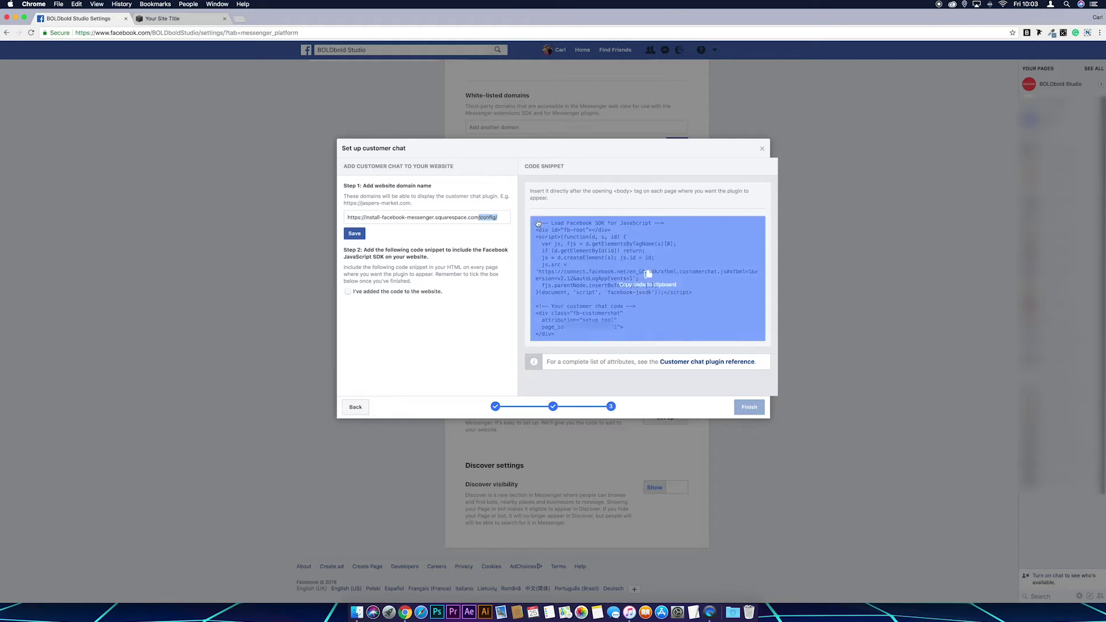
pyautogui.press('BackSpace')
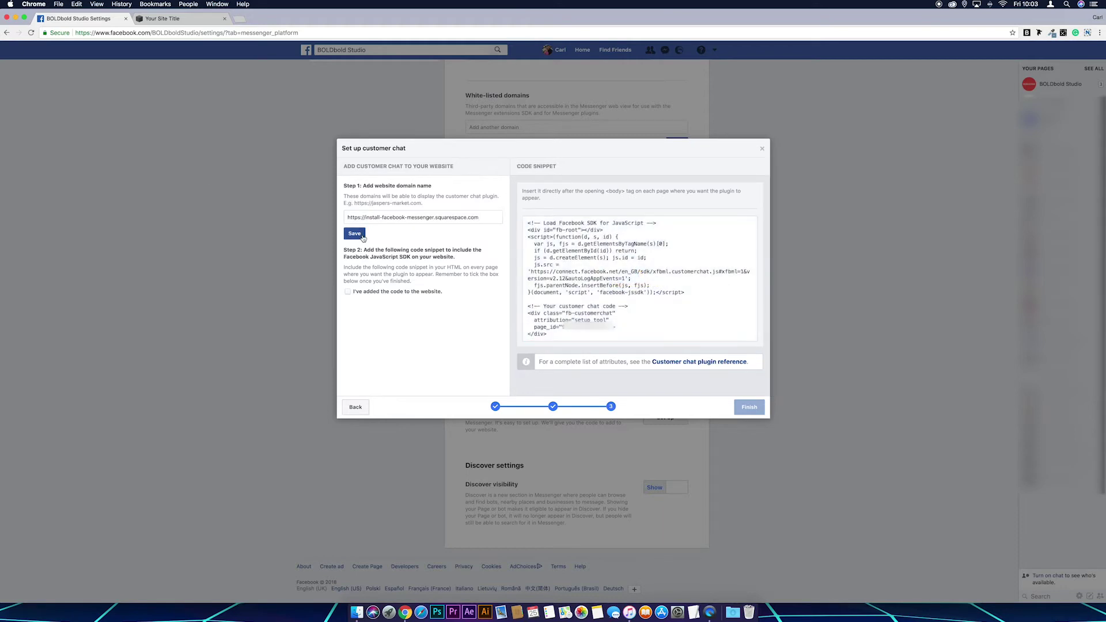
pyautogui.click(354, 234)
pyautogui.click(360, 245)
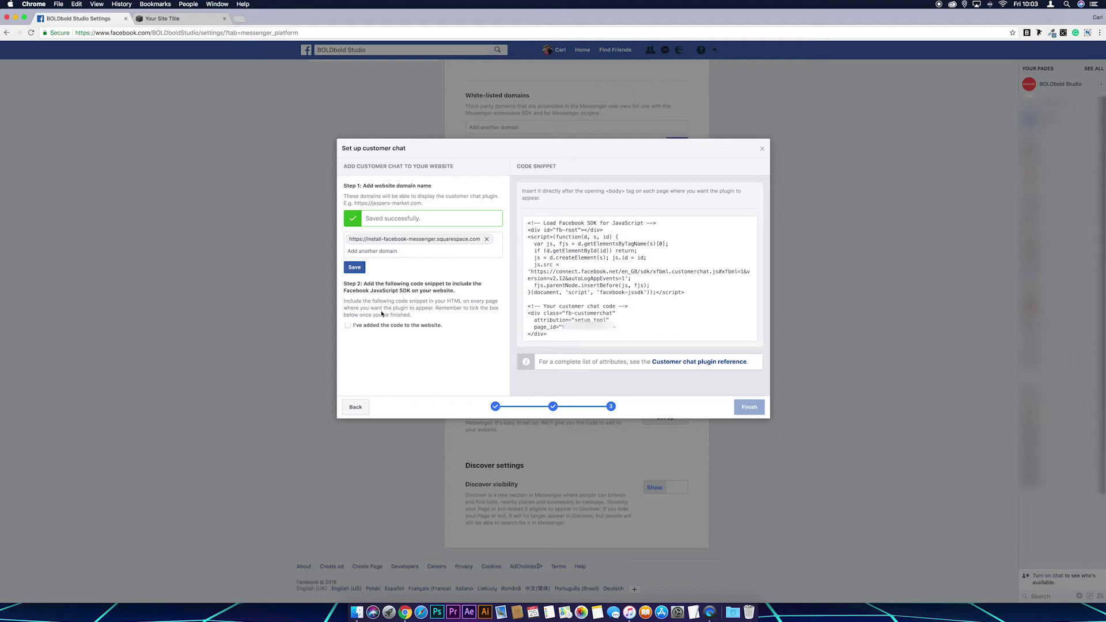
pyautogui.click(601, 265)
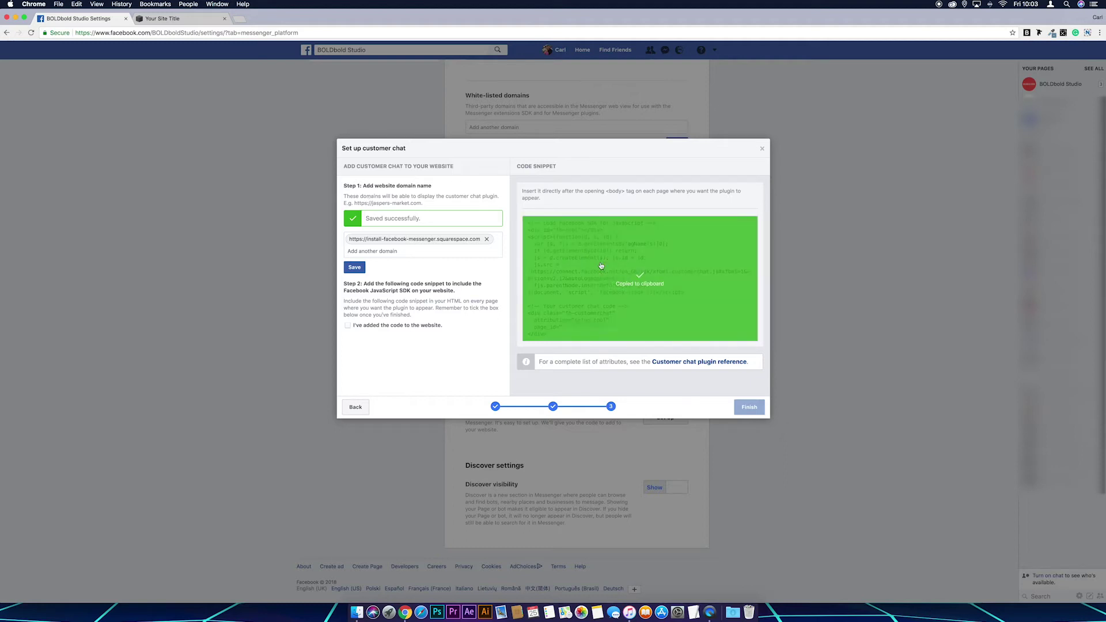
# - Paste the Messenger chat code into Squarespace's Footer code injection and save
pyautogui.click(183, 19)
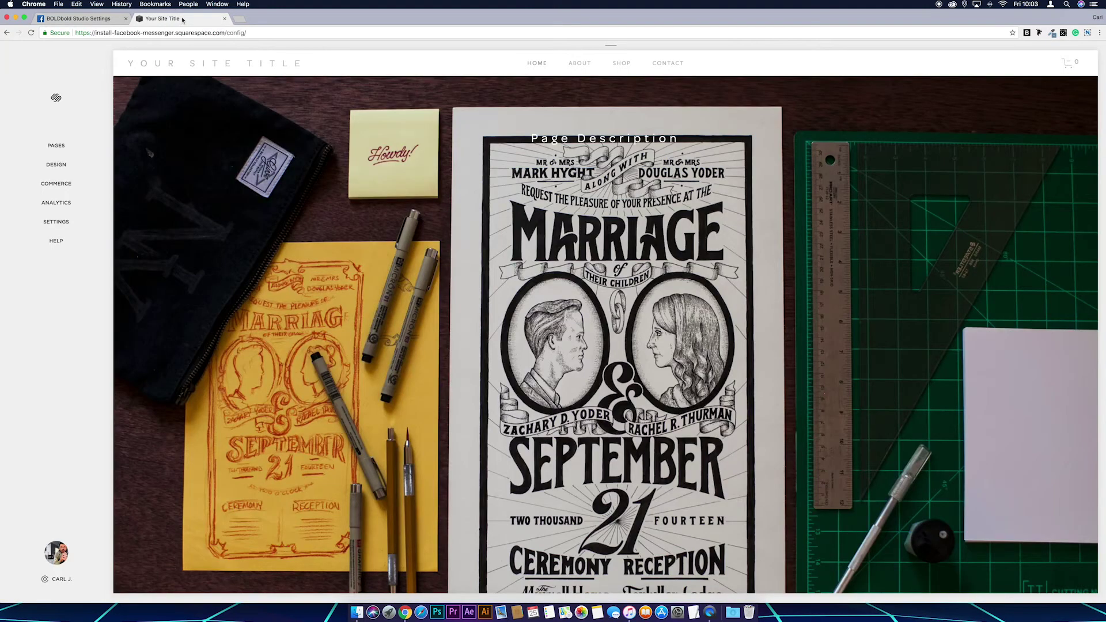
pyautogui.click(74, 231)
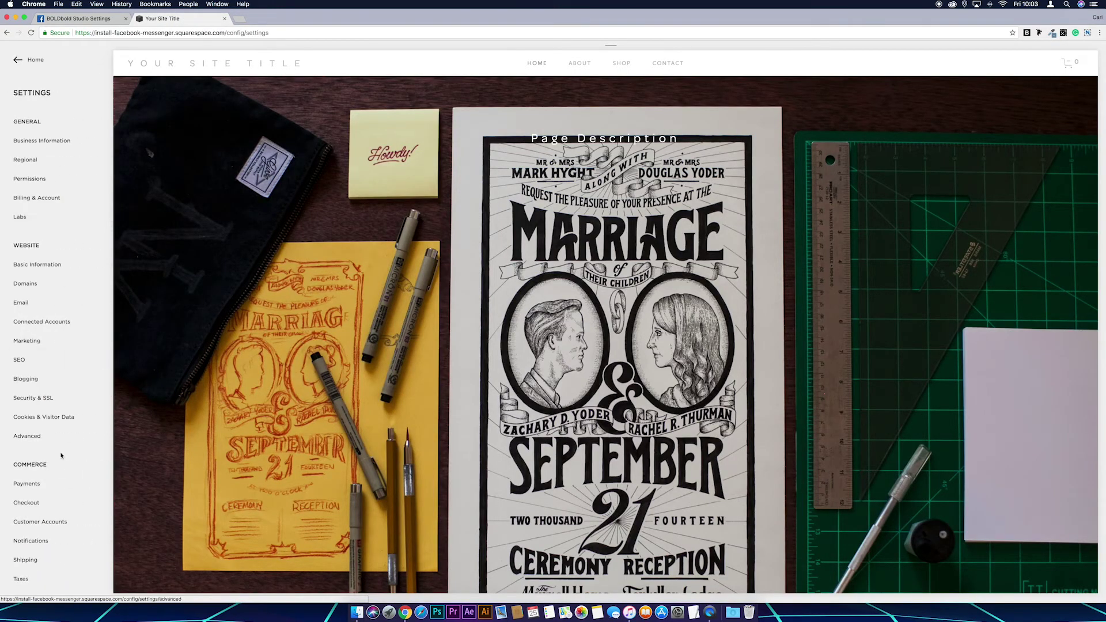
pyautogui.click(61, 438)
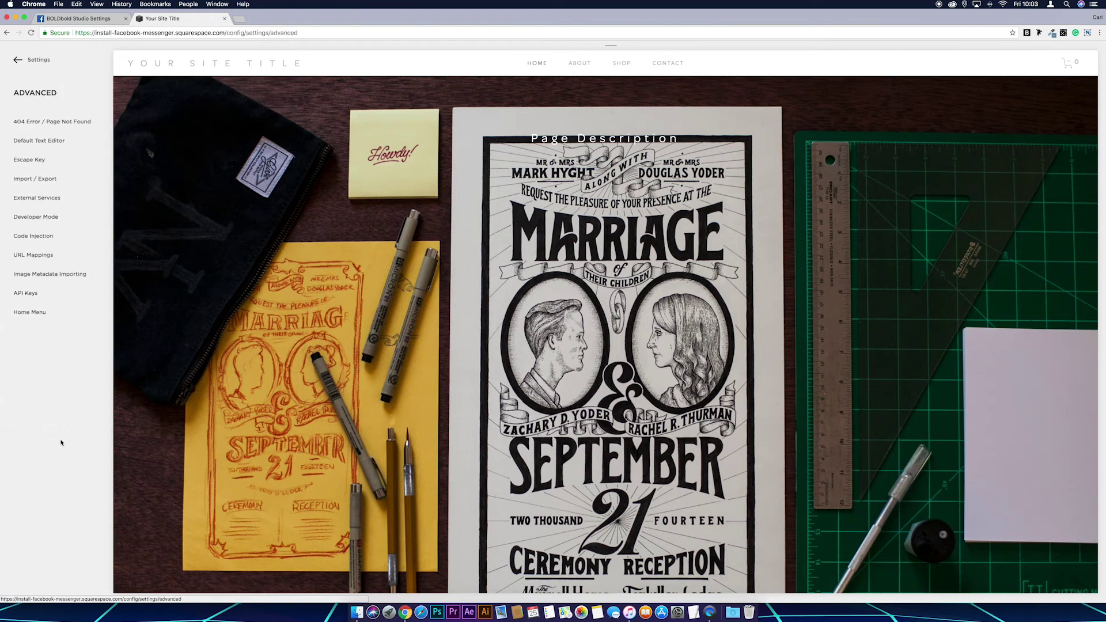
pyautogui.click(43, 235)
pyautogui.click(47, 346)
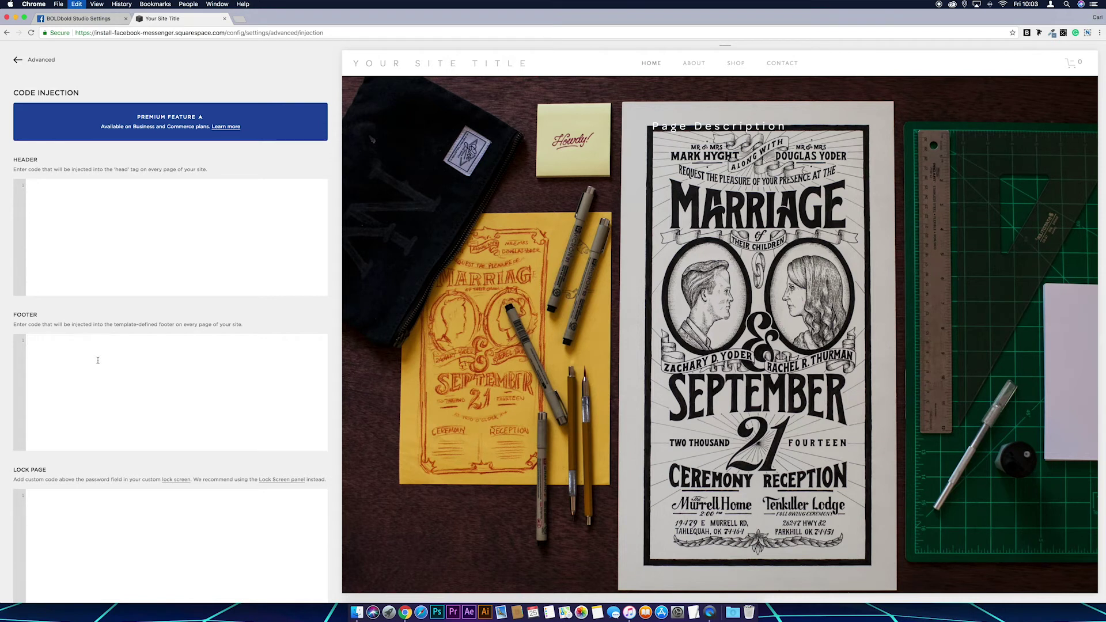
pyautogui.press('super+v')
pyautogui.click(18, 61)
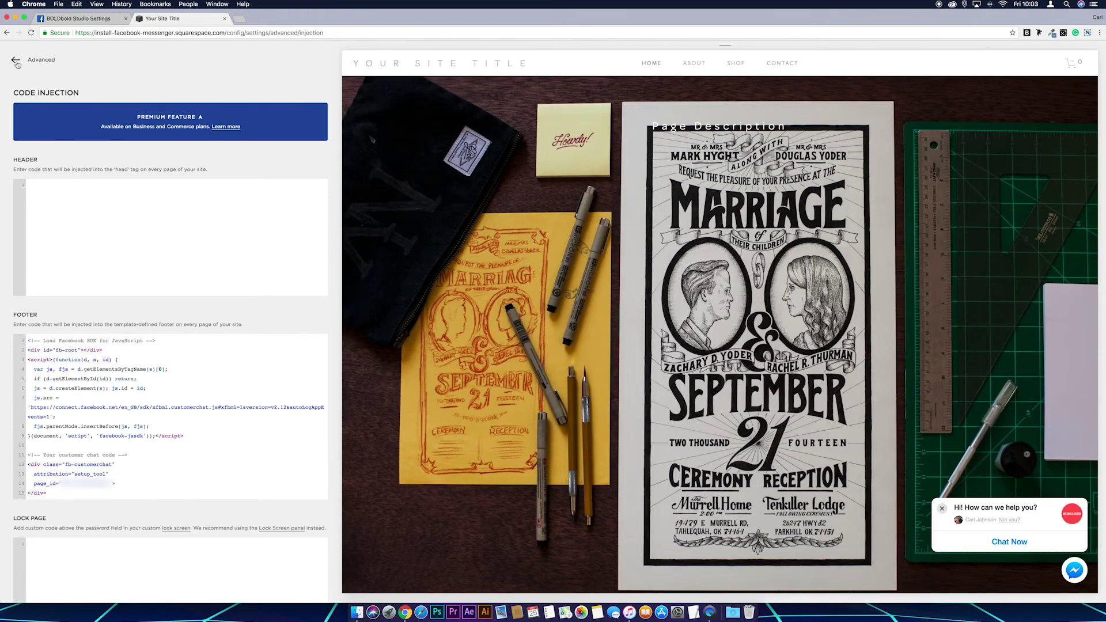
pyautogui.click(17, 60)
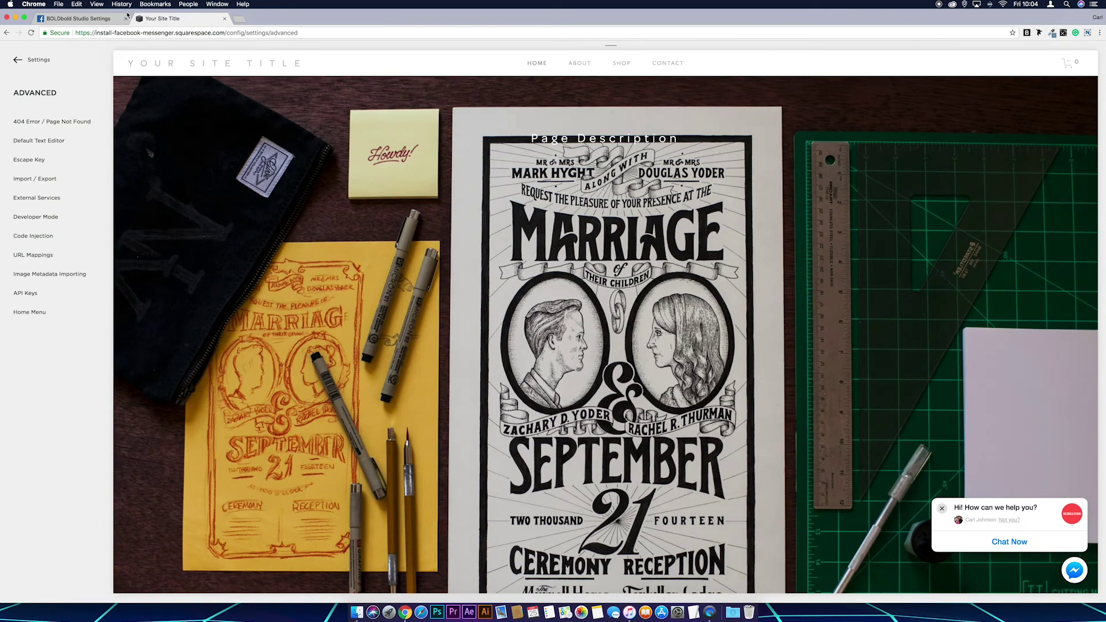
# - Confirm in Facebook that the code was added and finish the customer chat setup
pyautogui.click(85, 19)
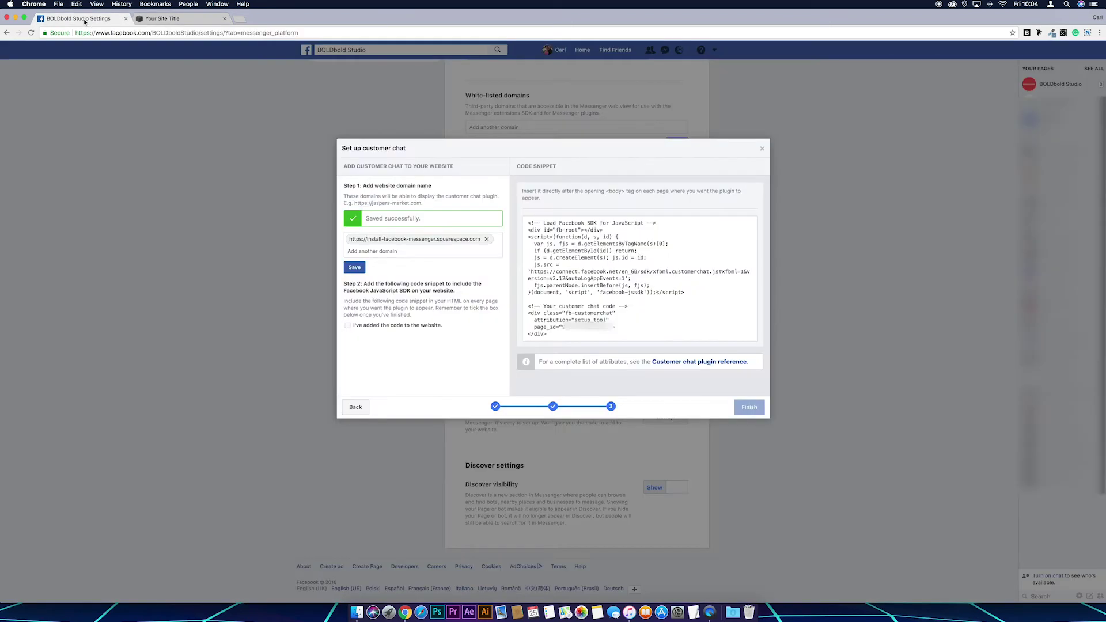
pyautogui.click(374, 326)
pyautogui.click(749, 408)
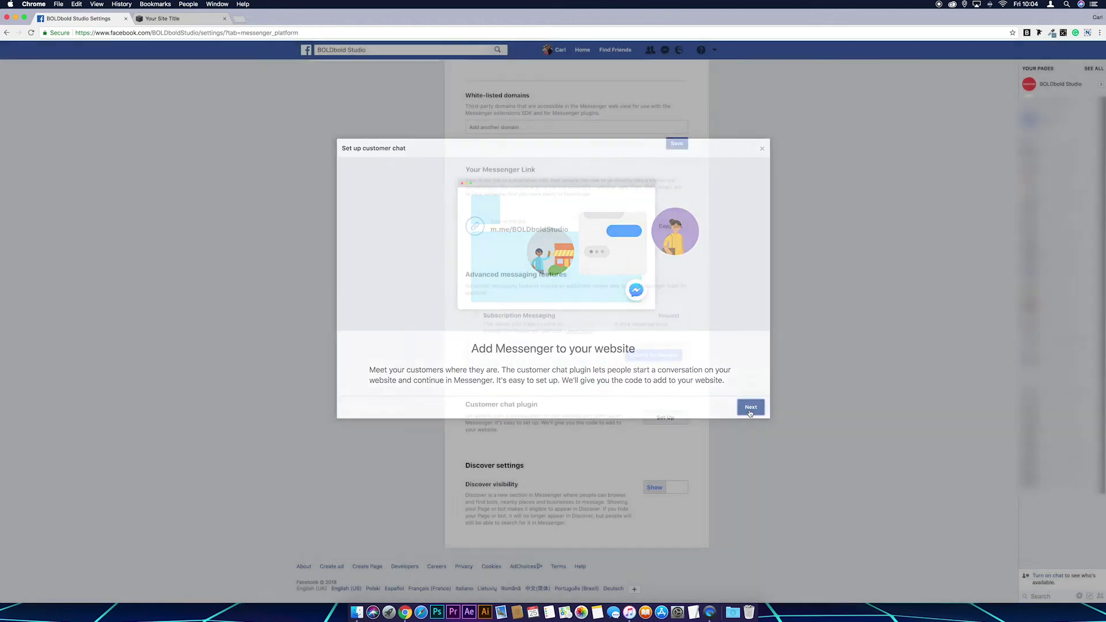